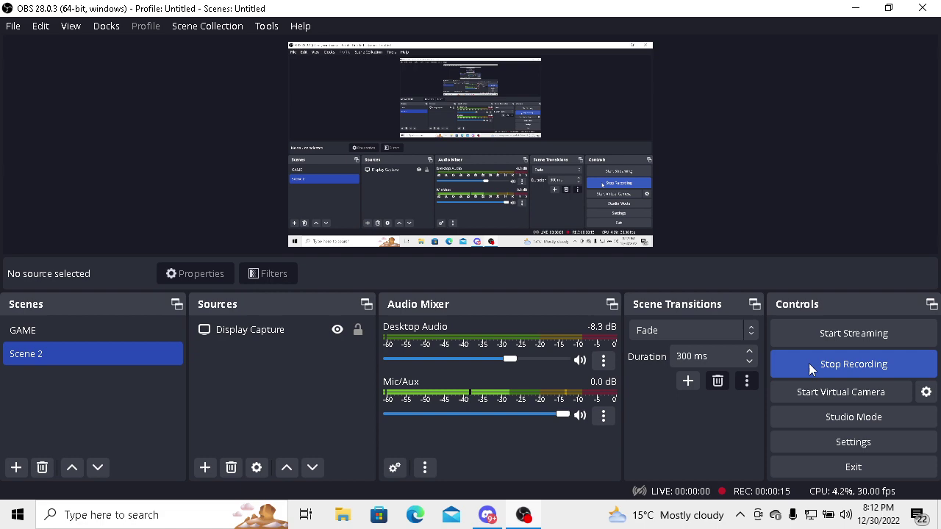
Switch to Discord and open the current 1.46 ETS2/ATS plugin release link in the Van der Roling server's sound-plugin channel.
click(505, 516)
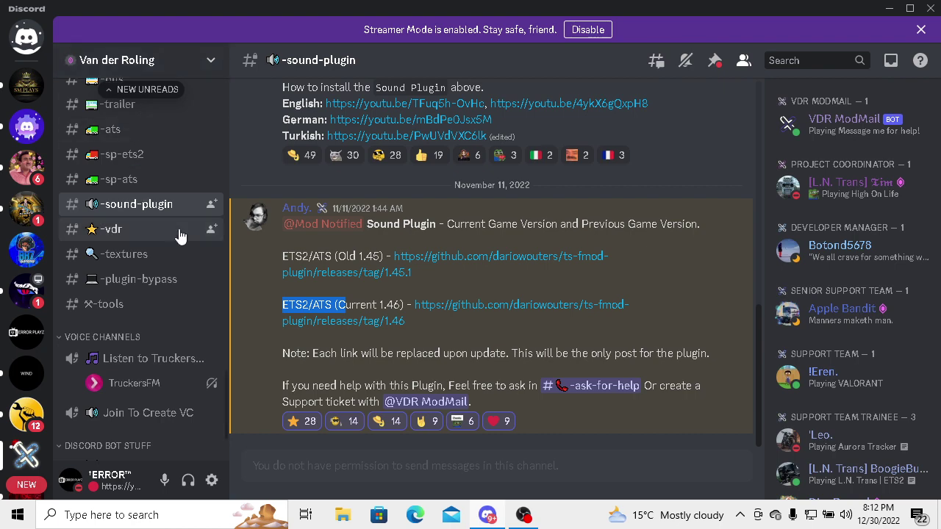
scroll(151, 185, up, 10)
scroll(149, 184, up, 5)
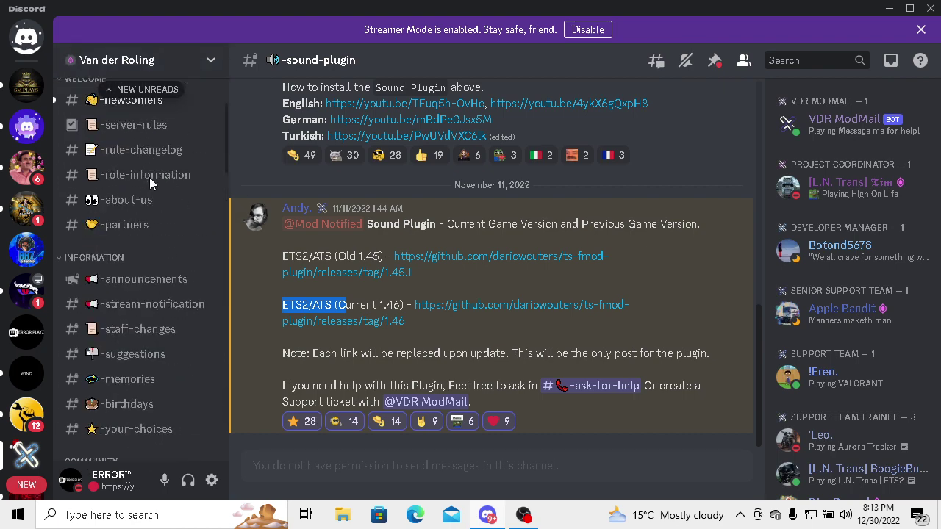
scroll(150, 196, down, 15)
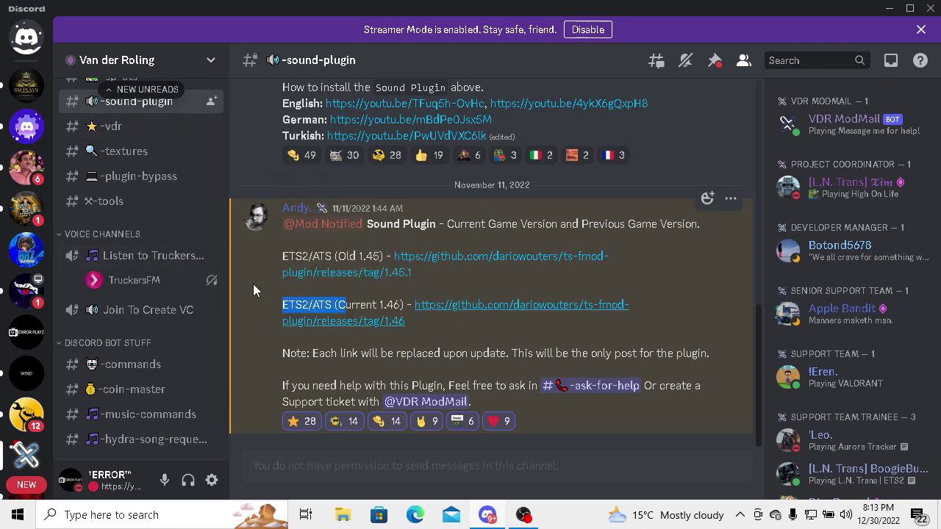
scroll(147, 213, up, 2)
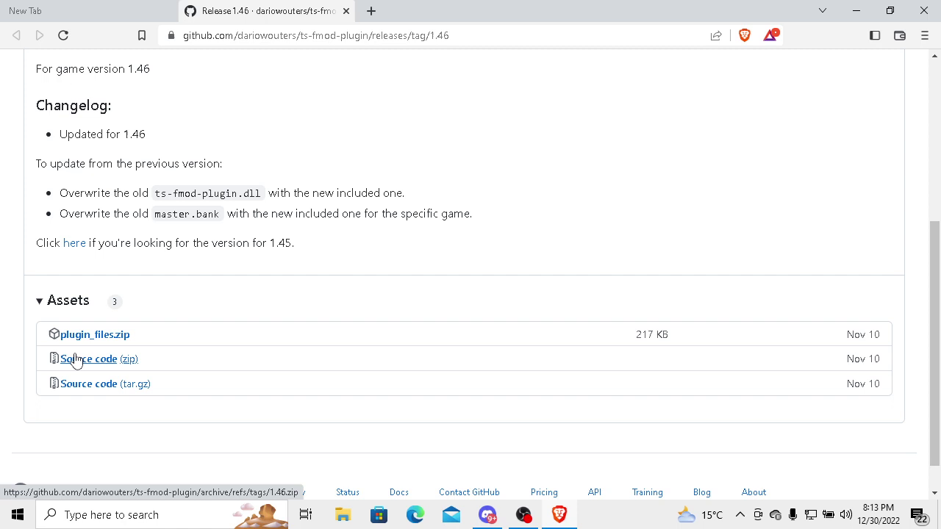
click(103, 342)
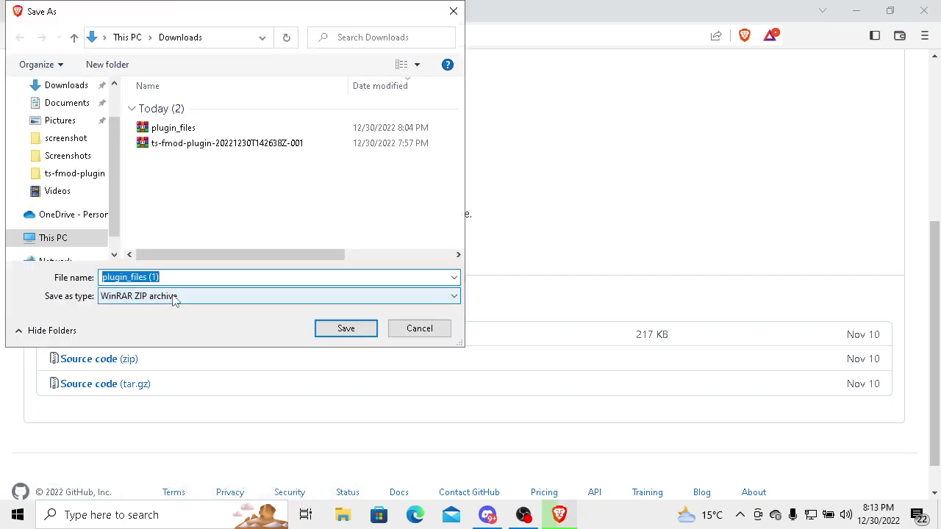
scroll(59, 147, up, 1)
scroll(59, 147, up, 1)
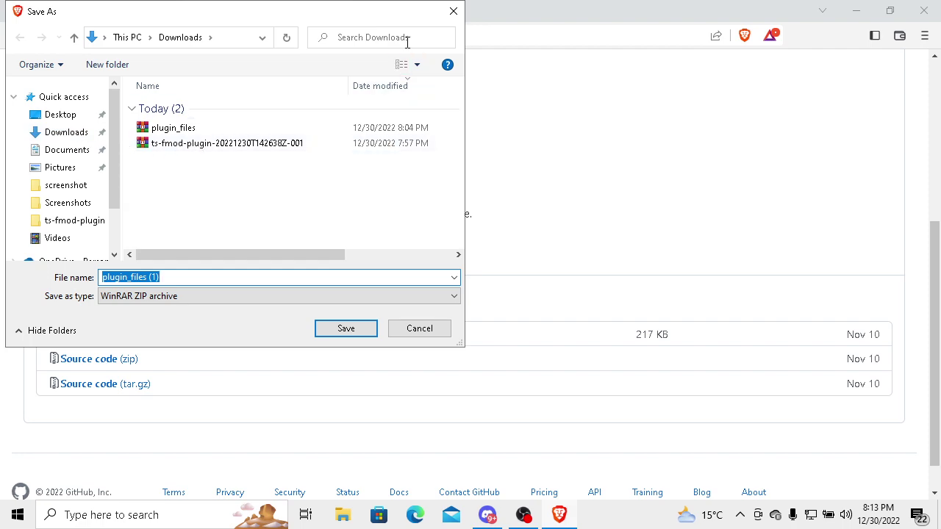
click(454, 11)
click(345, 11)
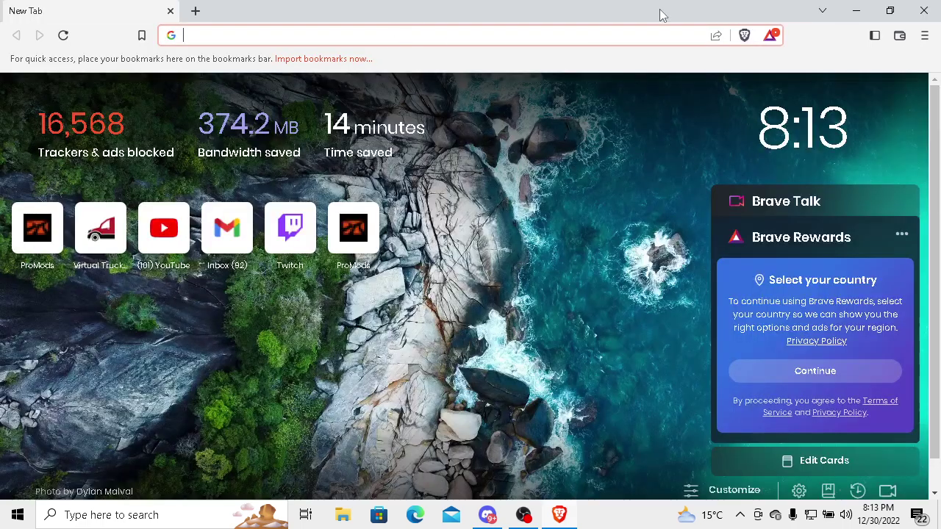
click(924, 11)
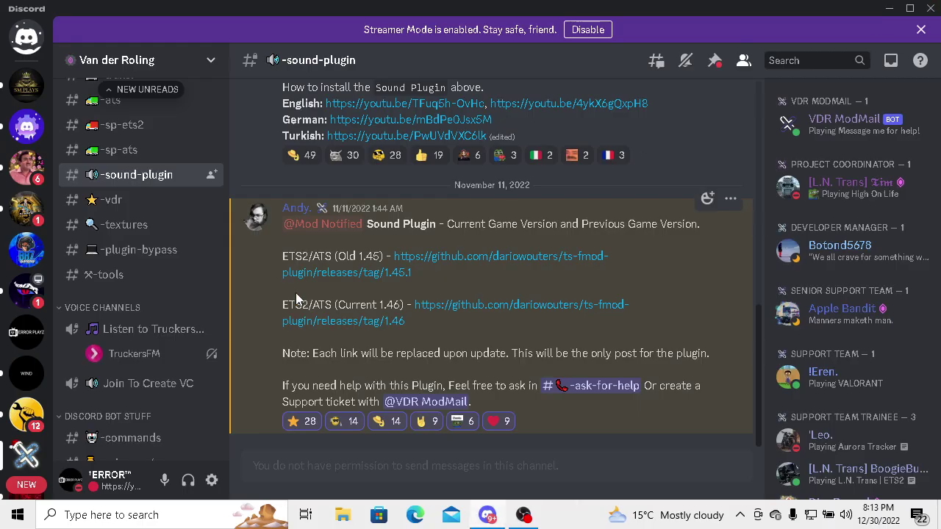
Open the plugin_files archive from the Downloads folder in WinRAR and dismiss the licence notice.
click(342, 516)
click(60, 121)
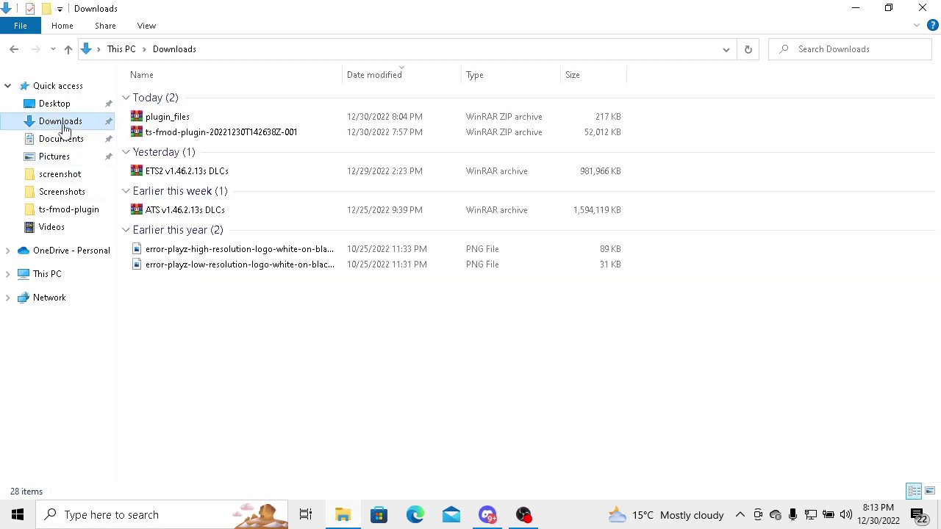
double_click(192, 118)
double_click(277, 73)
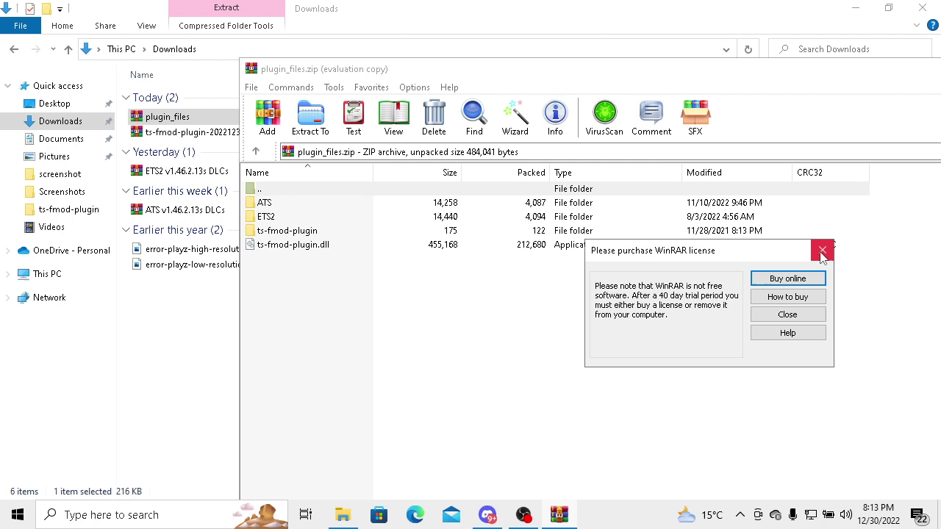
click(821, 250)
Browse drive D: to SteamLibrary\steamapps\common\Euro Truck Simulator 2\bin\win_x64\plugins.
click(33, 274)
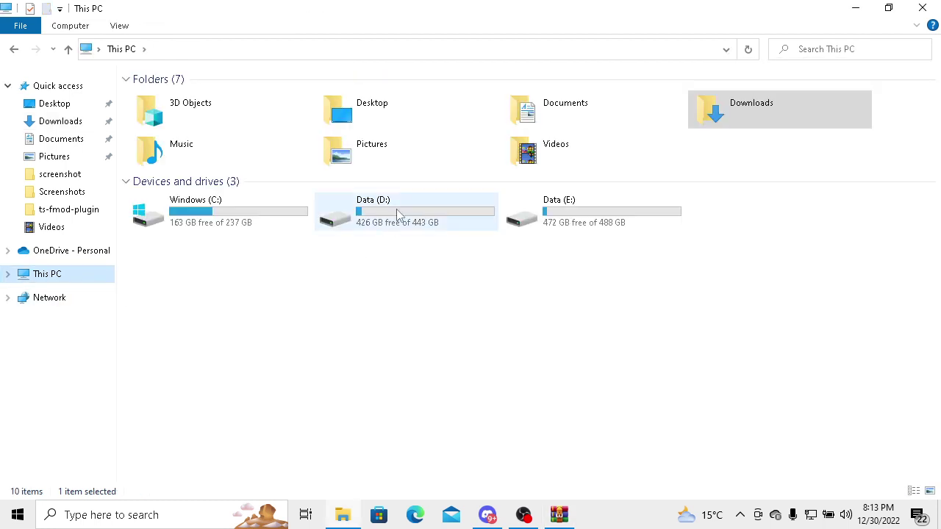
double_click(390, 213)
double_click(205, 101)
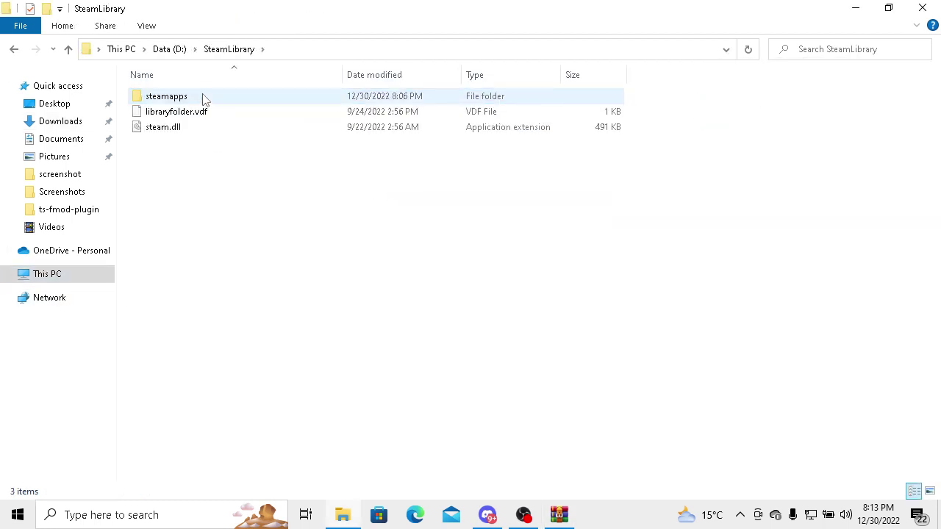
double_click(203, 99)
double_click(203, 99)
double_click(205, 101)
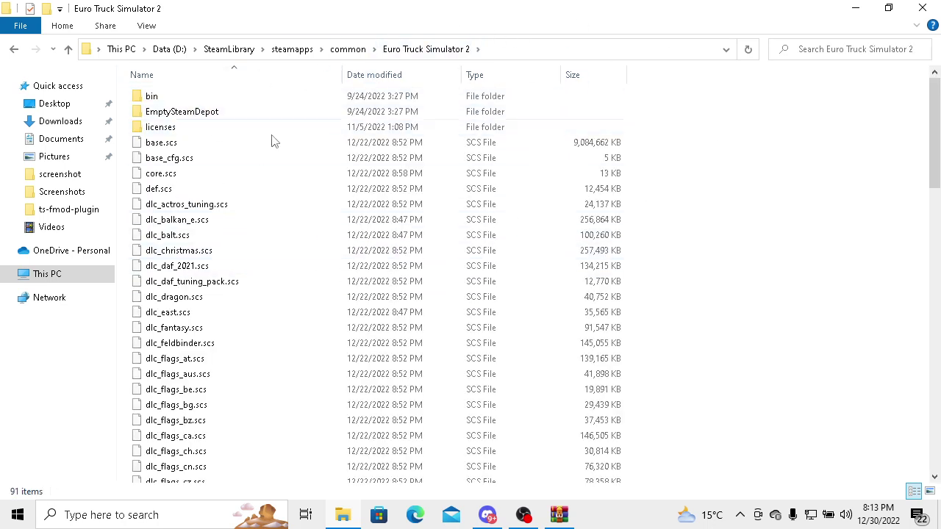
click(205, 98)
double_click(197, 102)
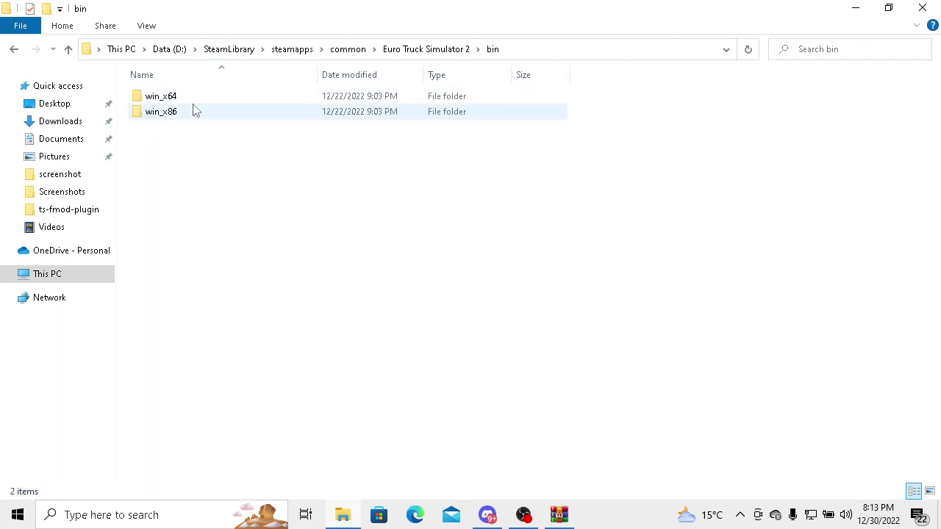
double_click(194, 101)
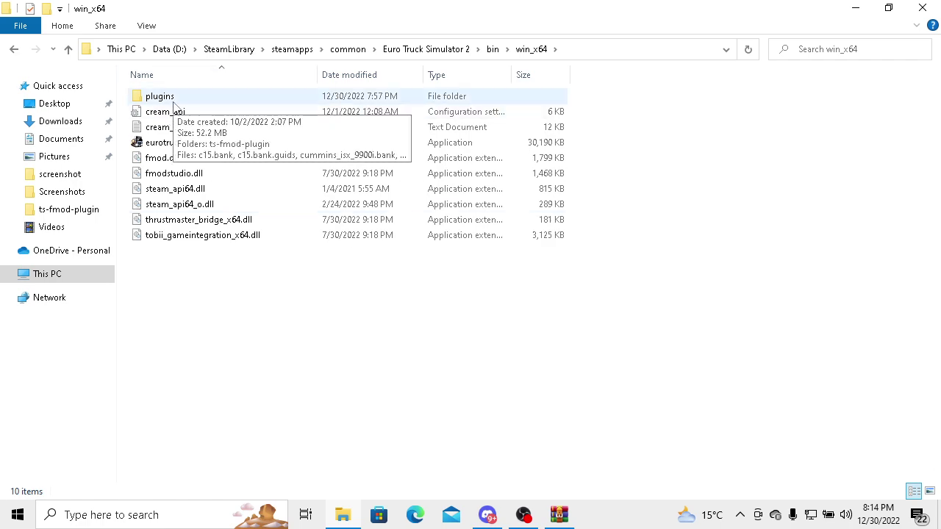
double_click(174, 102)
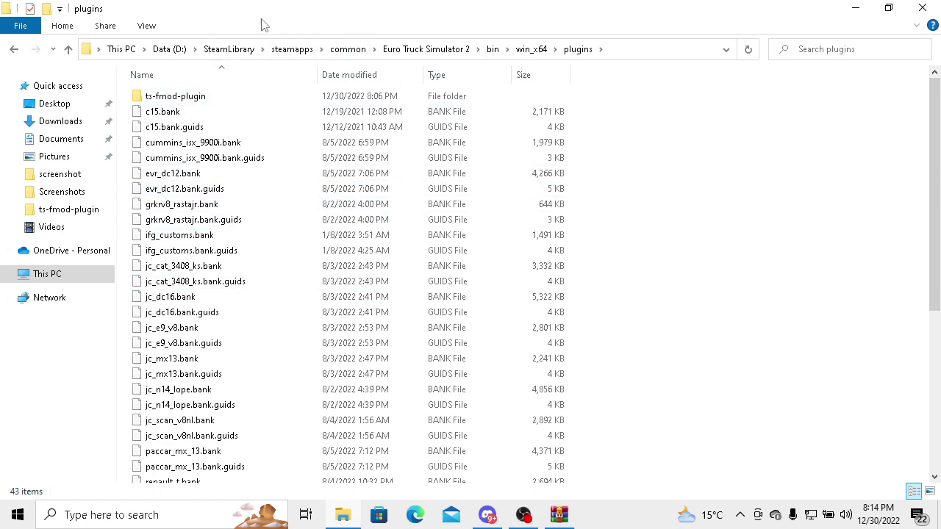
Compare ts-fmod-plugin.dll in the plugin_files archive with the contents of the game's plugins folder.
scroll(291, 216, down, 6)
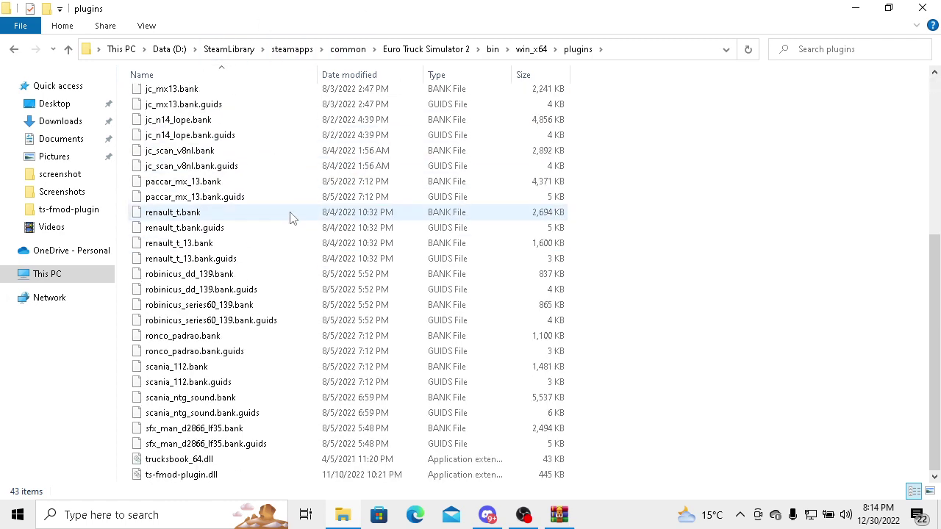
click(560, 516)
click(323, 248)
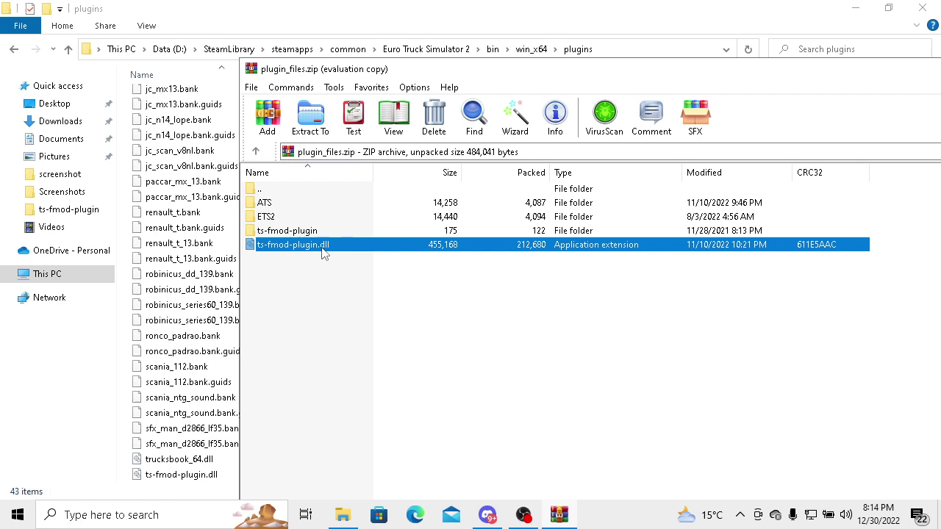
drag(321, 249, 397, 330)
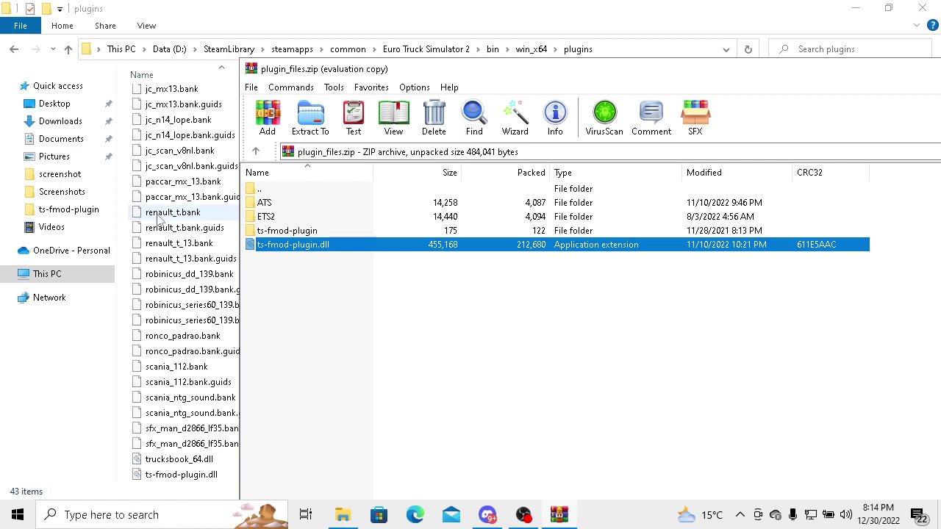
scroll(198, 209, up, 6)
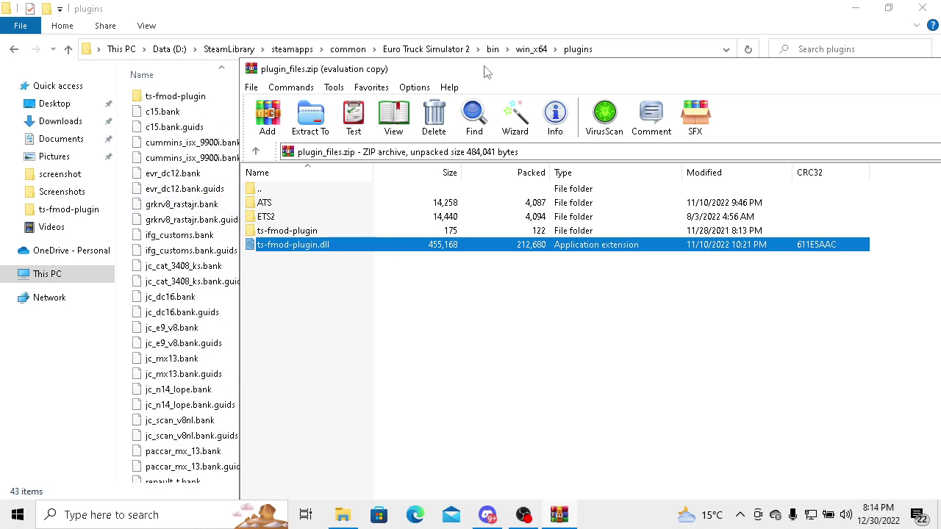
Move the archive window lower and inspect the archive's ts-fmod-plugin and ETS2 folders.
drag(485, 71, 489, 144)
drag(340, 307, 456, 305)
double_click(456, 305)
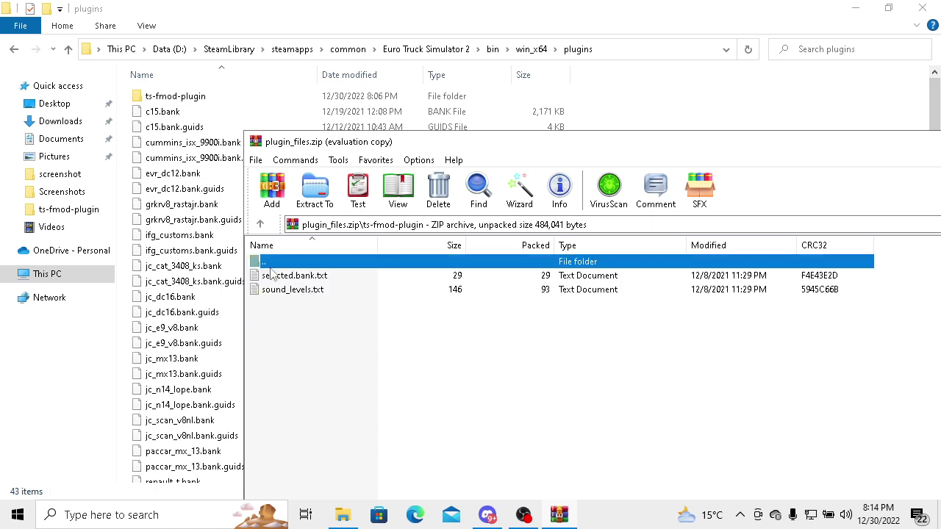
click(259, 223)
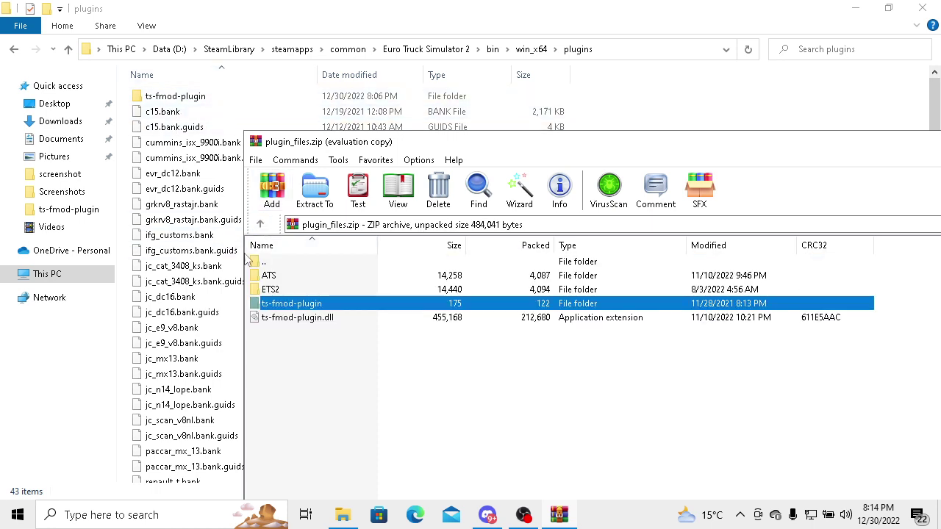
double_click(300, 291)
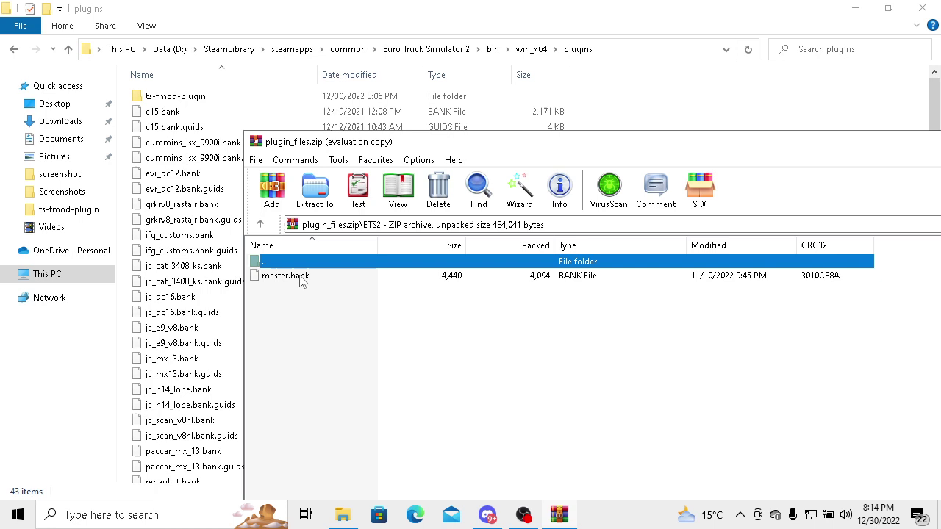
Compare the game's ts-fmod-plugin folder with the archive's ETS2 master.bank, then close the archive.
click(208, 100)
double_click(208, 99)
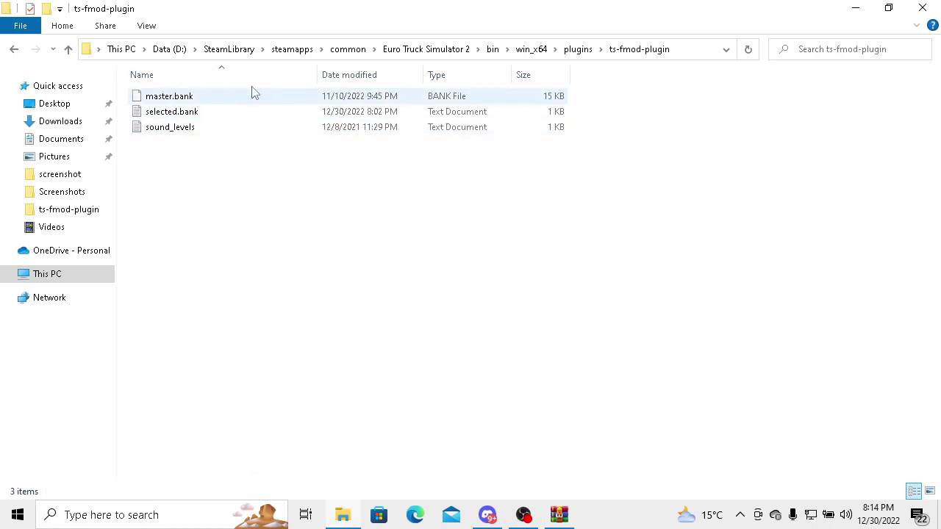
click(558, 518)
drag(772, 144, 510, 166)
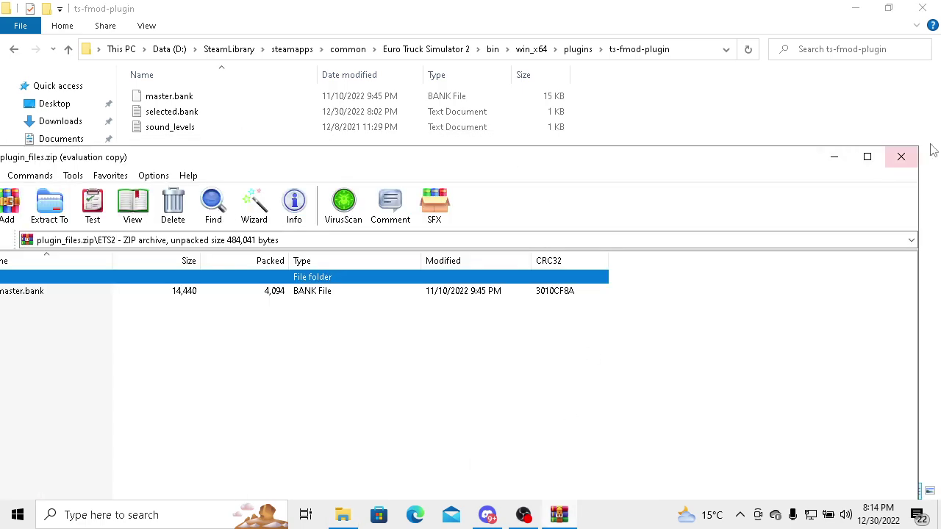
click(901, 156)
Return to the plugins folder and copy grkrv8_rastajr.bank and grkrv8_rastajr.bank.guids.
click(13, 51)
scroll(239, 268, down, 6)
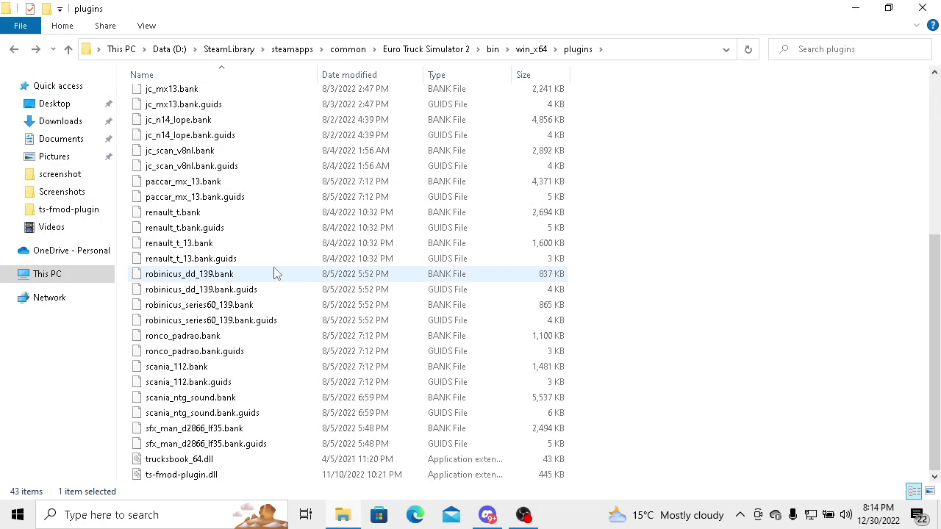
scroll(241, 246, up, 6)
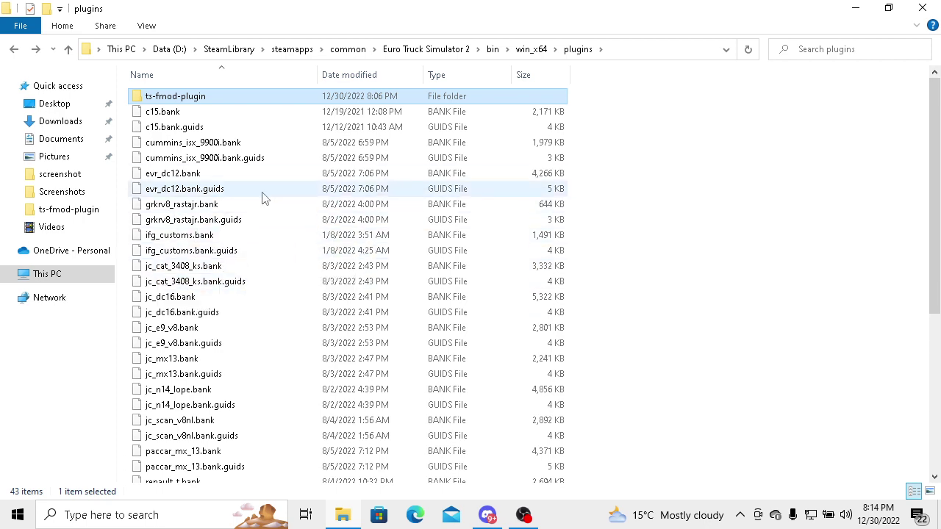
drag(588, 226, 557, 205)
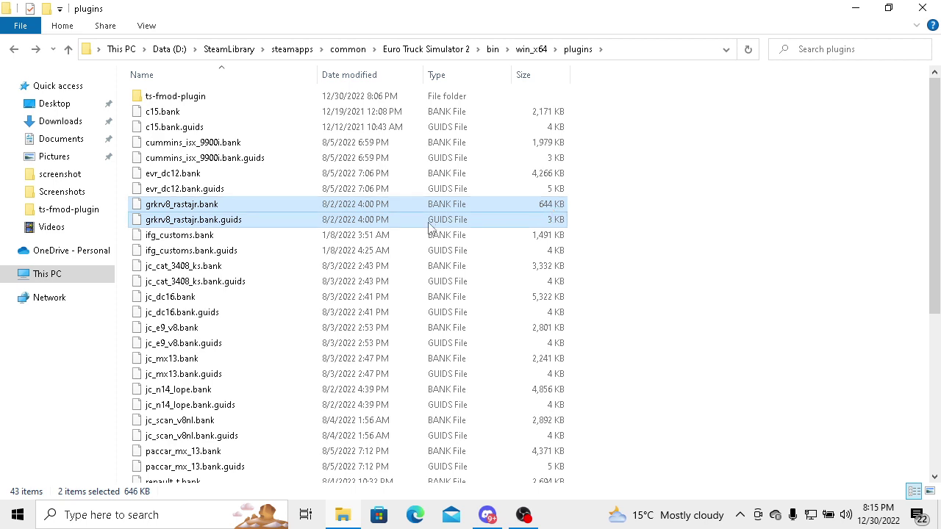
right_click(257, 210)
click(292, 377)
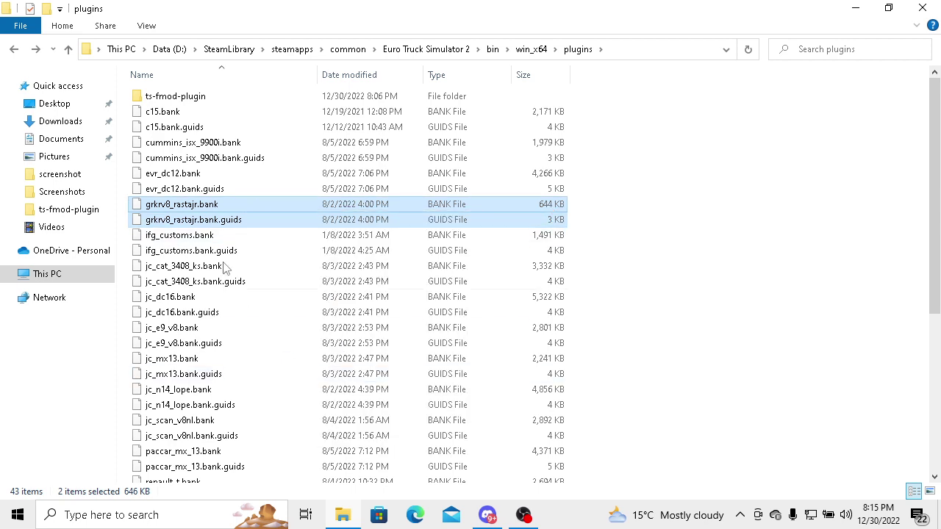
Paste the two copied grkrv8_rastajr sound files into the ts-fmod-plugin folder.
click(187, 101)
double_click(188, 101)
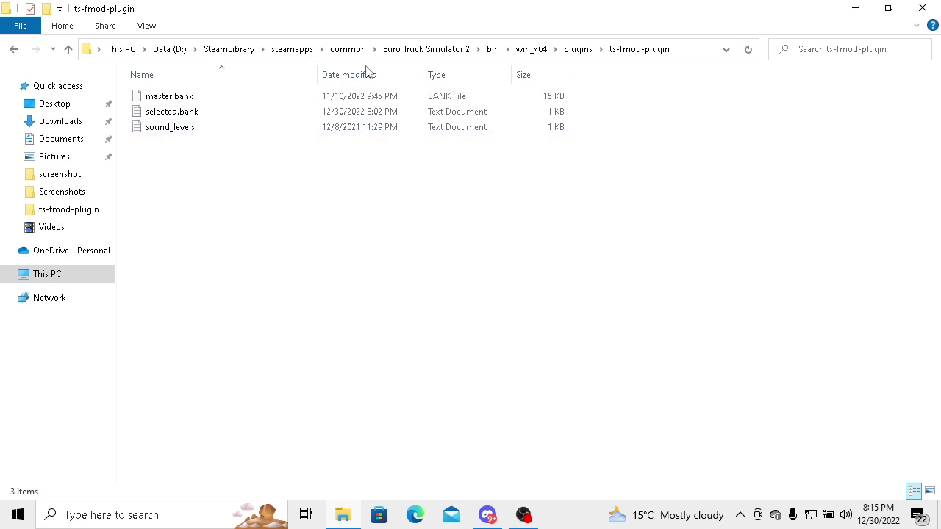
right_click(276, 272)
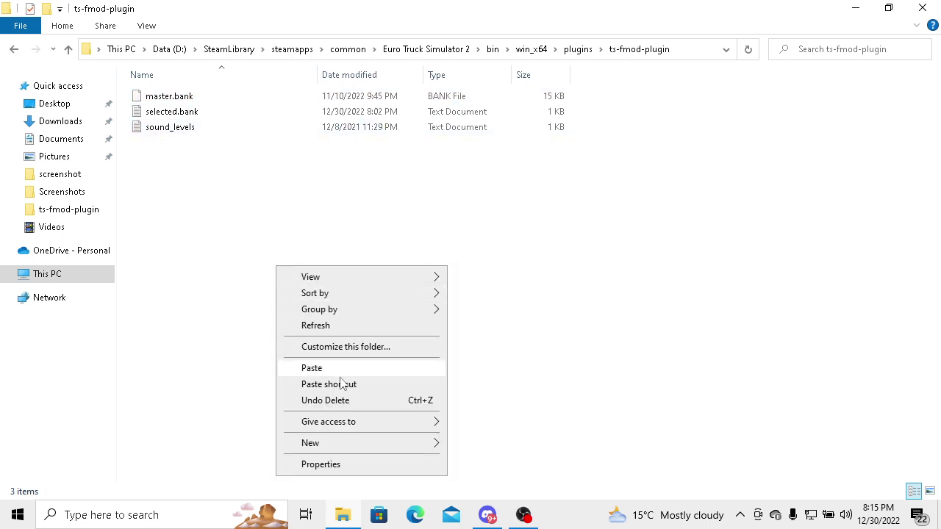
click(331, 369)
click(249, 280)
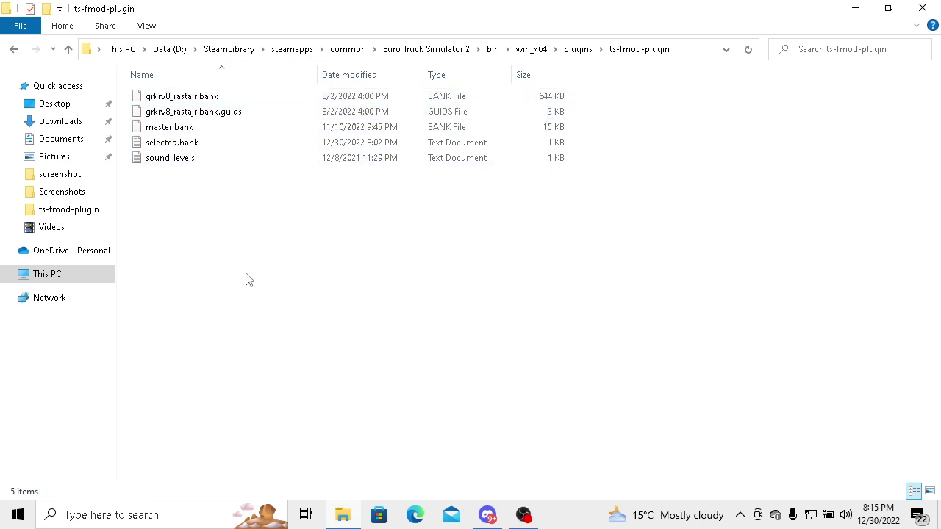
Minimize File Explorer, Discord and OBS to reach the desktop, and refresh it.
click(854, 7)
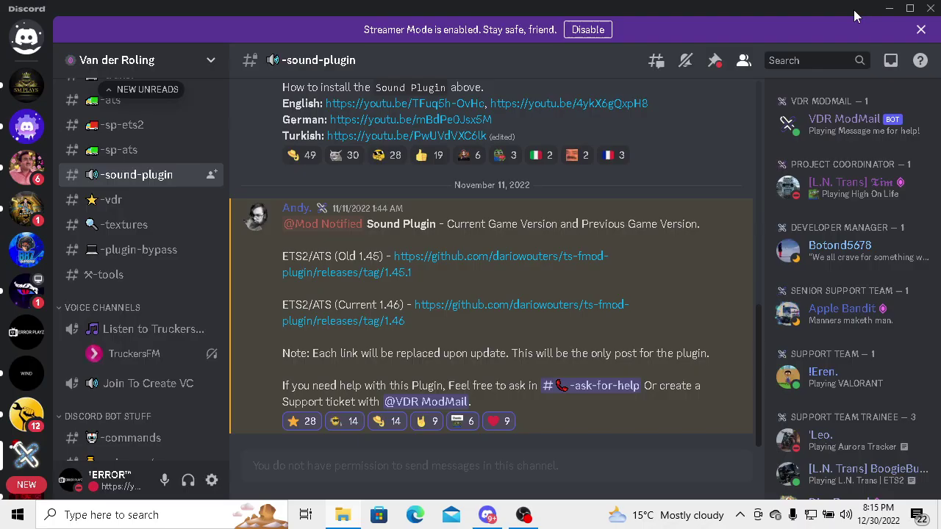
click(888, 9)
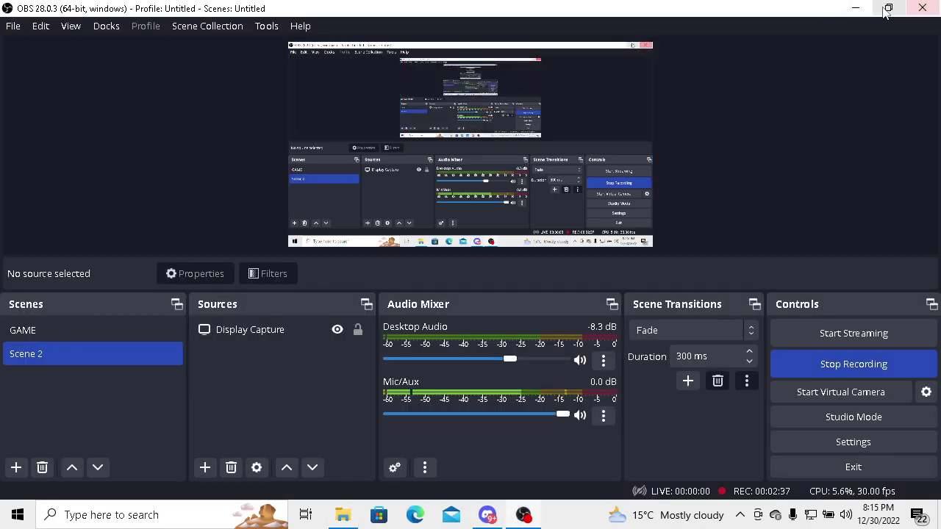
click(854, 8)
right_click(519, 126)
click(594, 184)
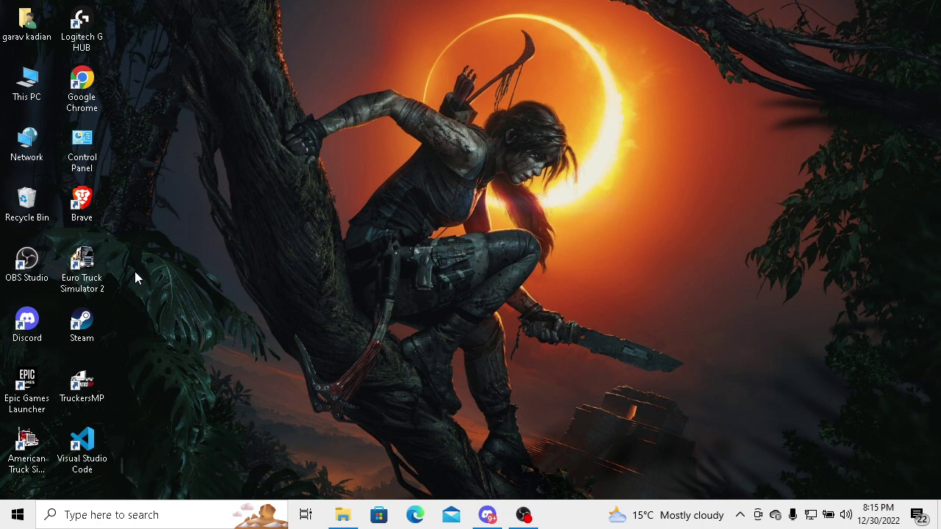
Launch Euro Truck Simulator 2, accepting the advanced SDK features request and dismissing the Steam inventory loading.
double_click(101, 268)
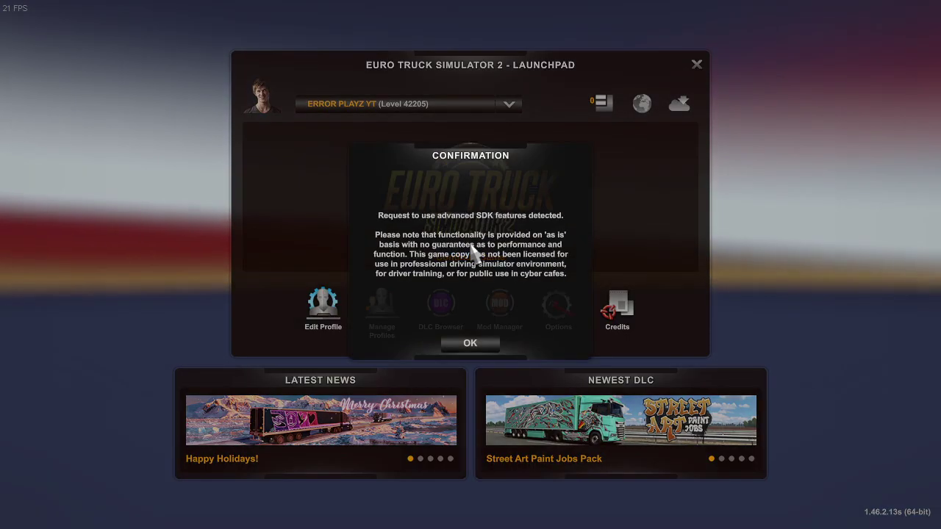
click(467, 342)
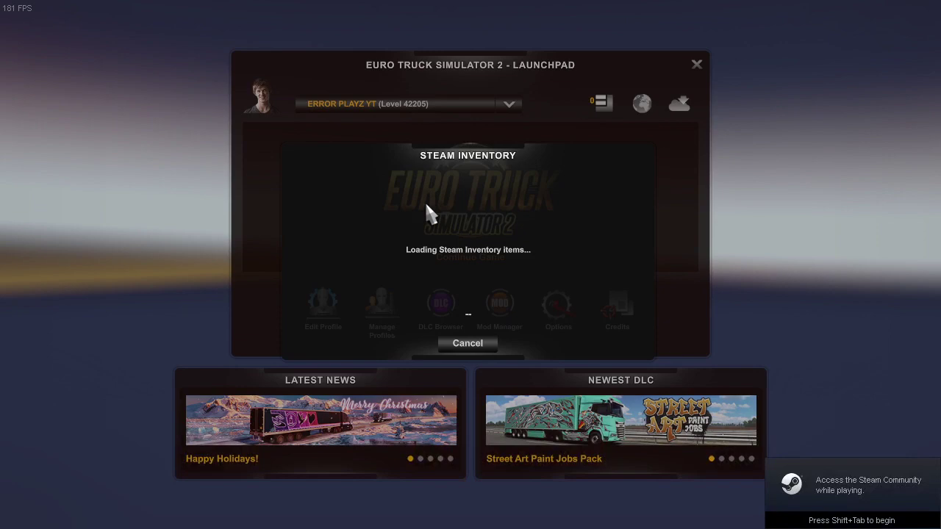
click(470, 342)
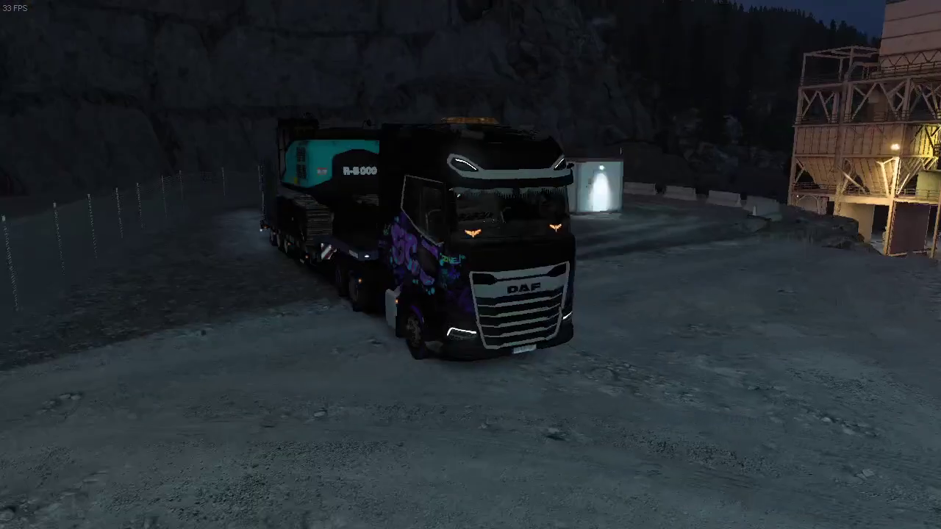
key(l)
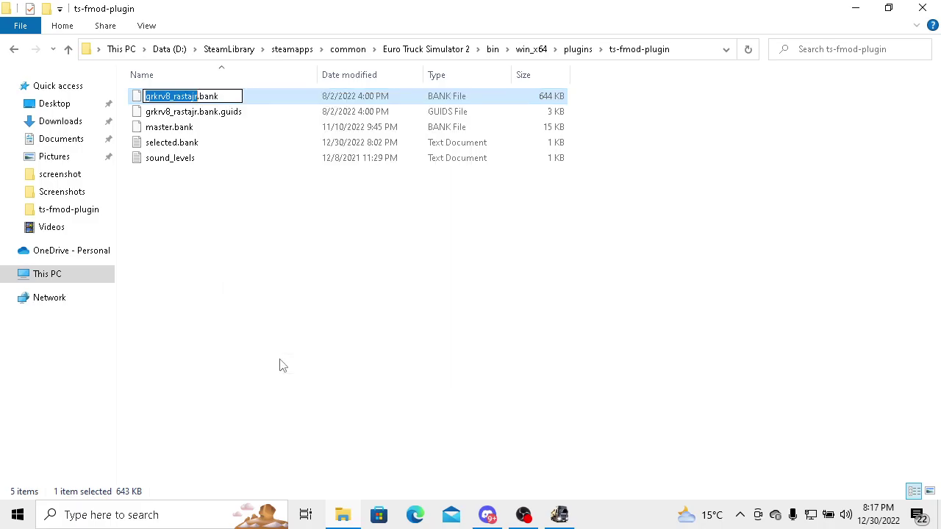
Replace the bank name in the selected.bank text file with the copied name grkrv8_rastajr and save the file.
click(239, 234)
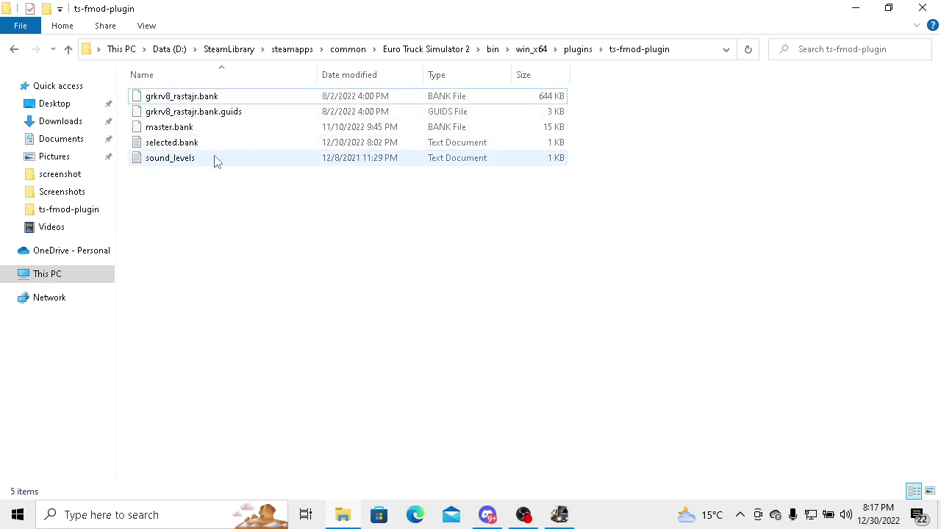
double_click(212, 146)
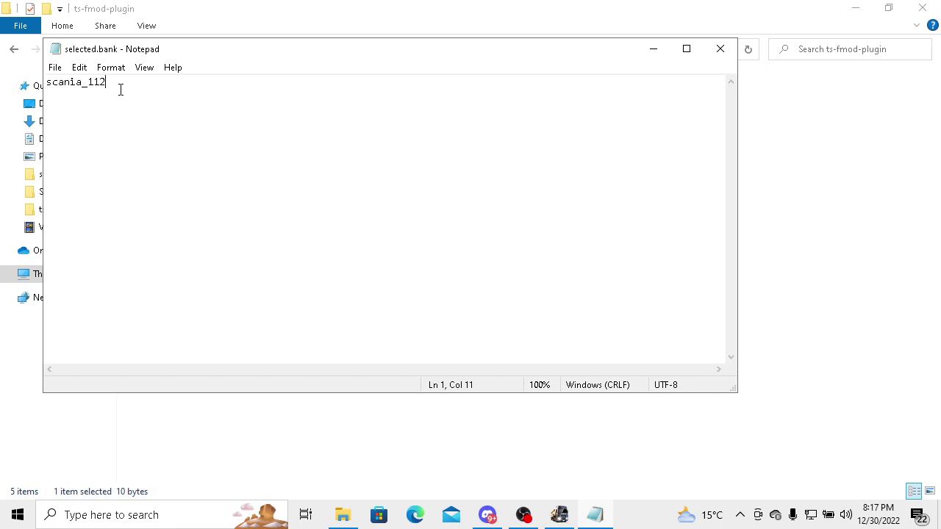
drag(120, 86, 14, 99)
key(BackSpace)
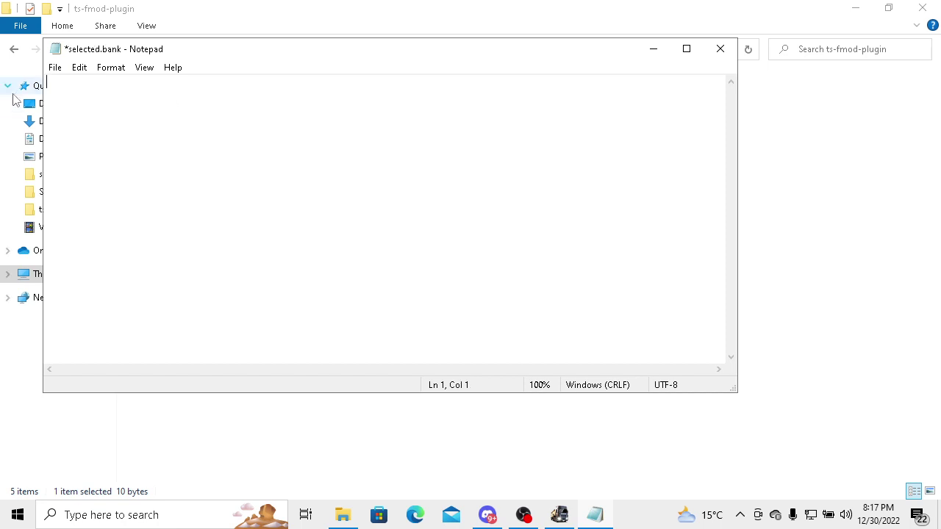
key(ctrl+v)
key(ctrl+s)
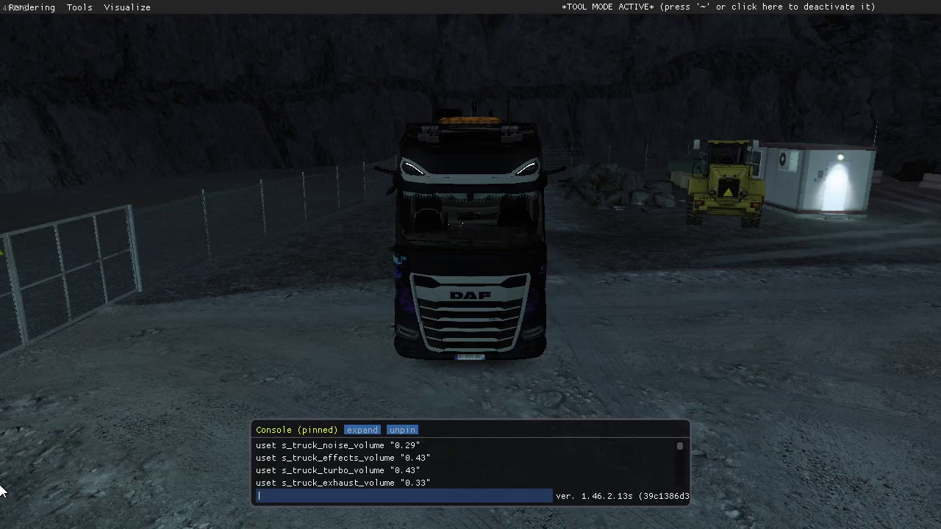
Run the command sdk reload in the Euro Truck Simulator 2 console and close the console.
text(sdk r)
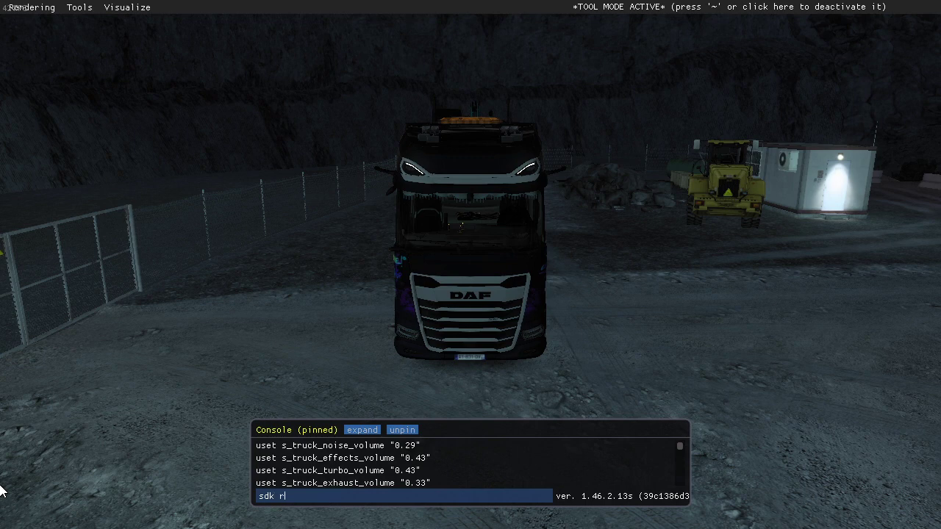
text(eload)
key(Return)
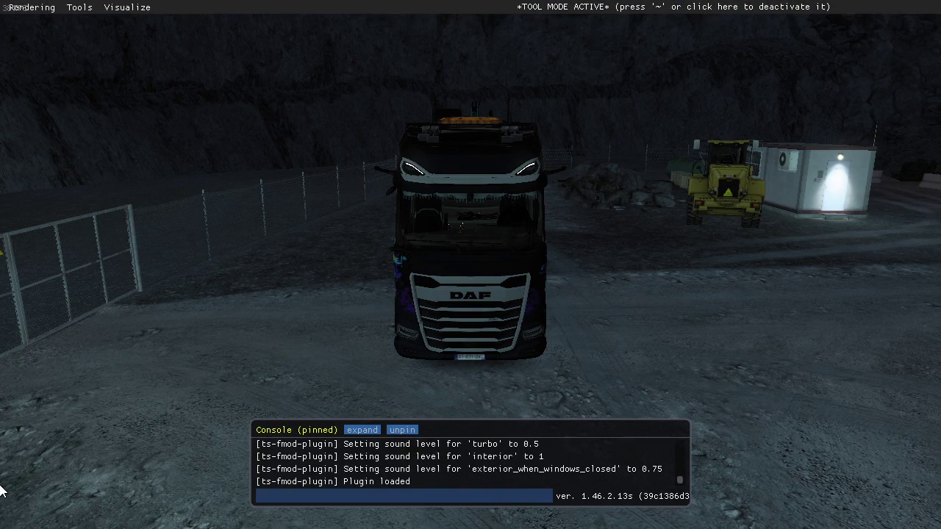
key(grave)
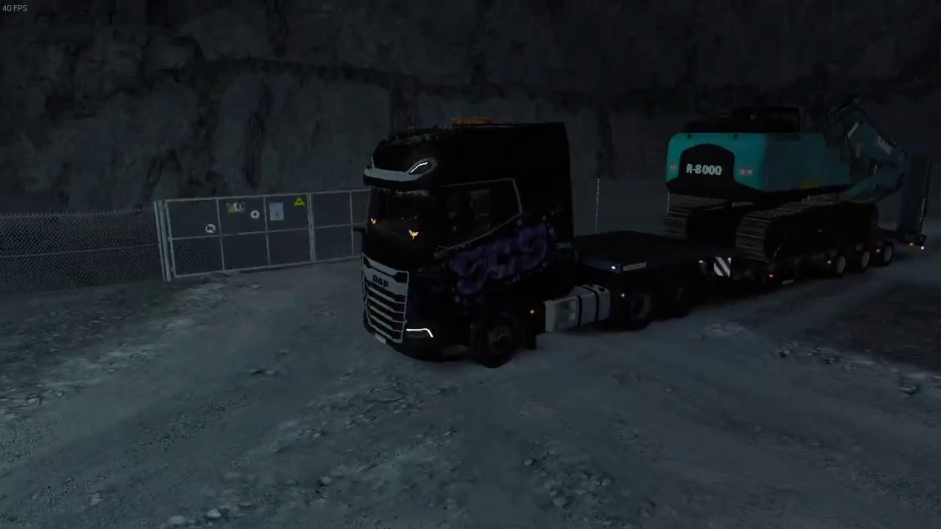